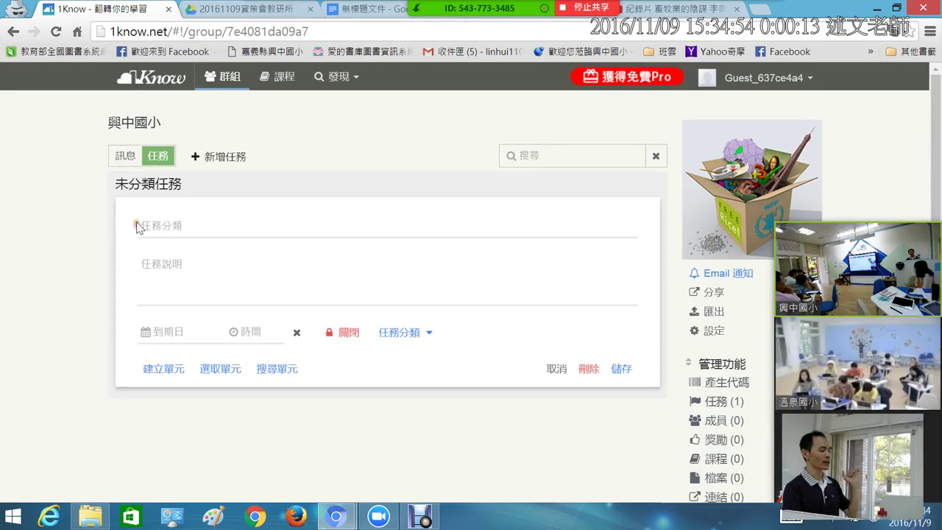
scroll(148, 288, down, 3)
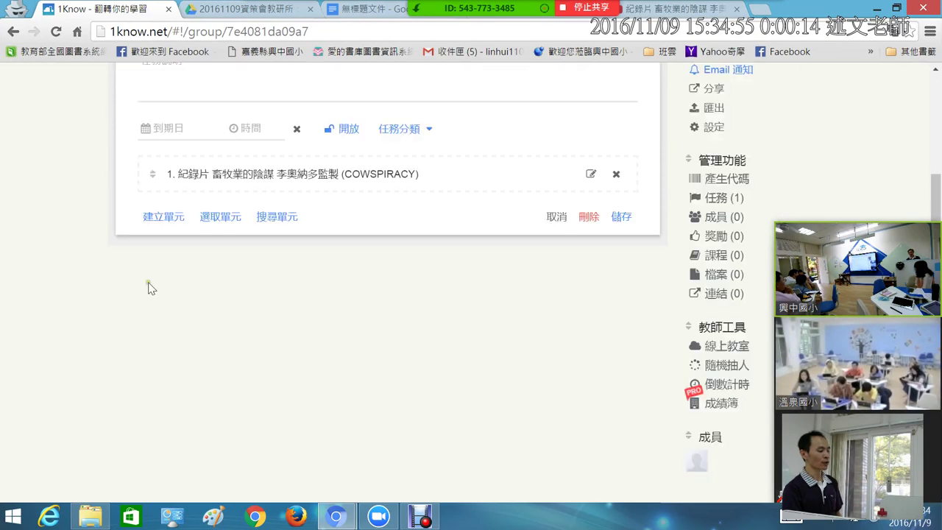
click(158, 207)
click(388, 151)
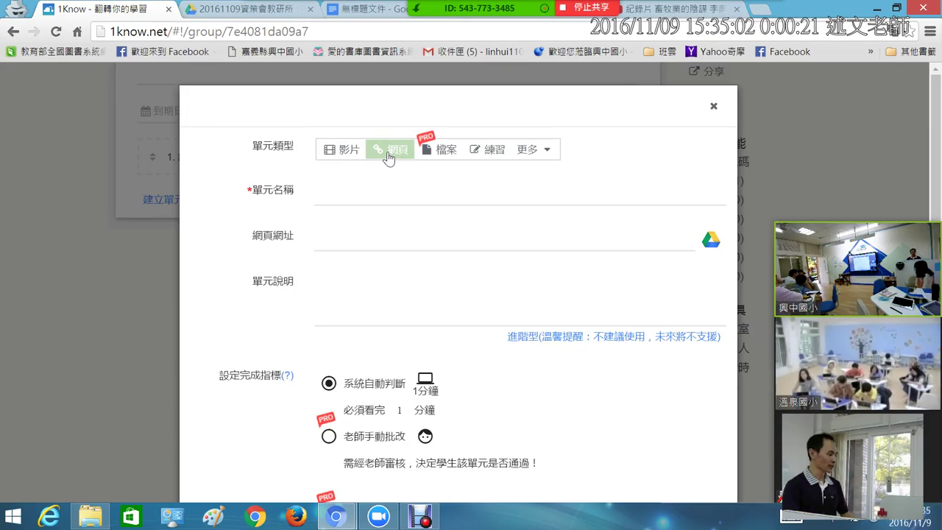
drag(682, 215, 734, 263)
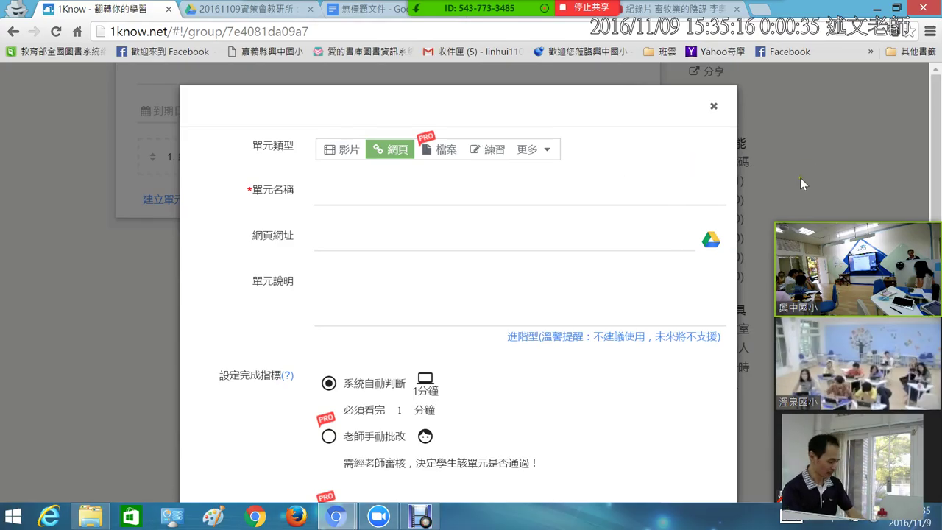
click(713, 107)
View the Google Drive connection in the account's cloud service management (管理雲端服務) and close it.
scroll(937, 87, up, 3)
click(809, 78)
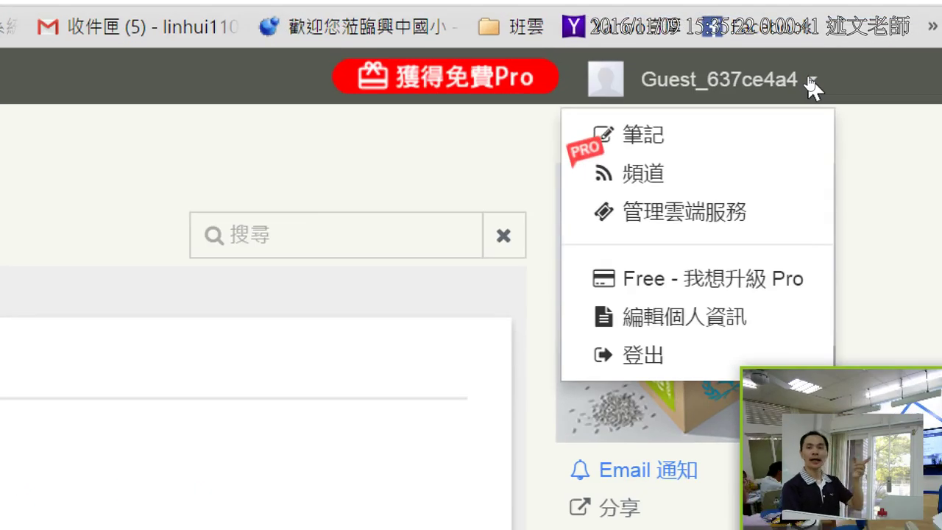
click(777, 213)
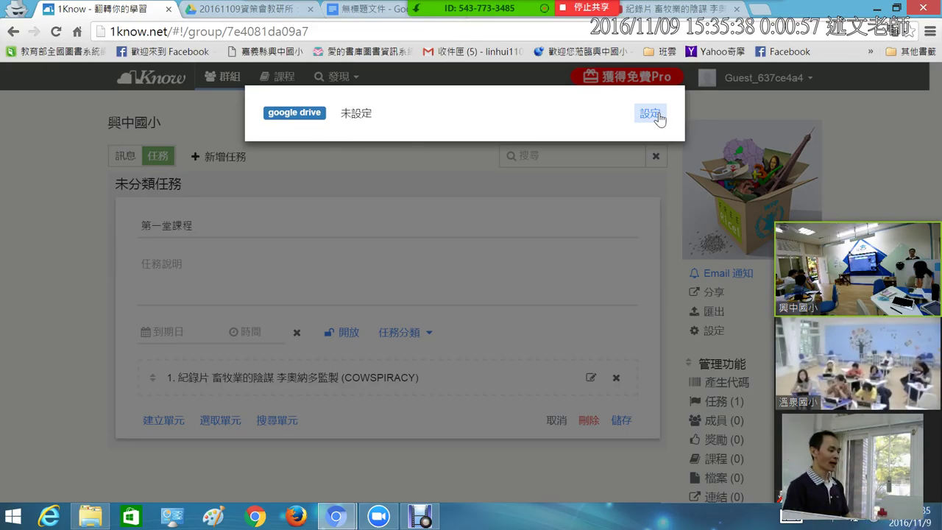
click(618, 178)
Switch to the other 1Know browser window and open the tasks of the group (資策會教研所)跟著1 Know 一起翻轉學習！(嘉義縣興中國小).
mouse_move(337, 517)
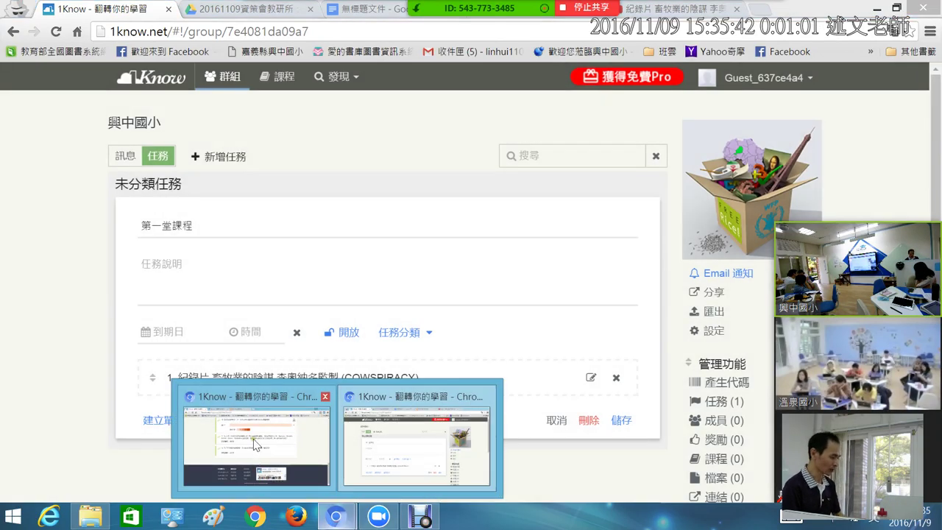
click(319, 423)
scroll(444, 352, up, 12)
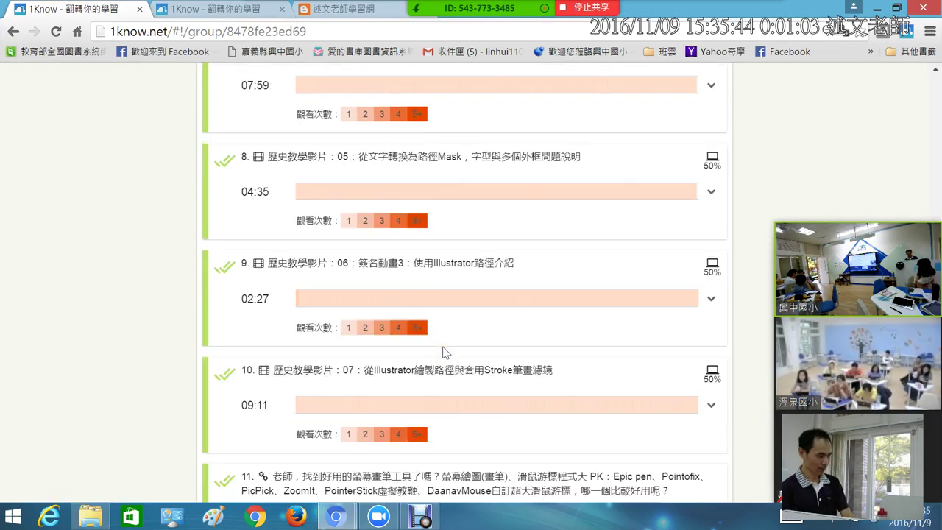
click(291, 75)
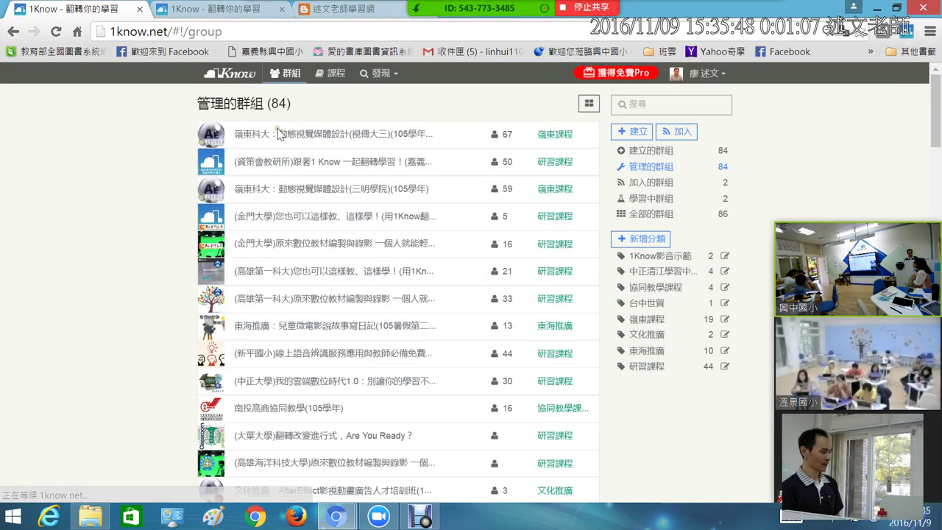
click(274, 166)
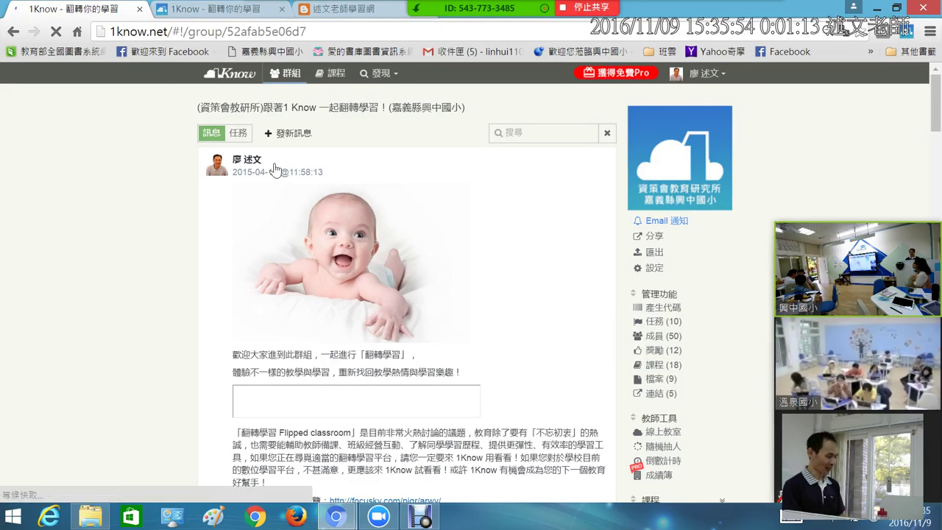
click(238, 136)
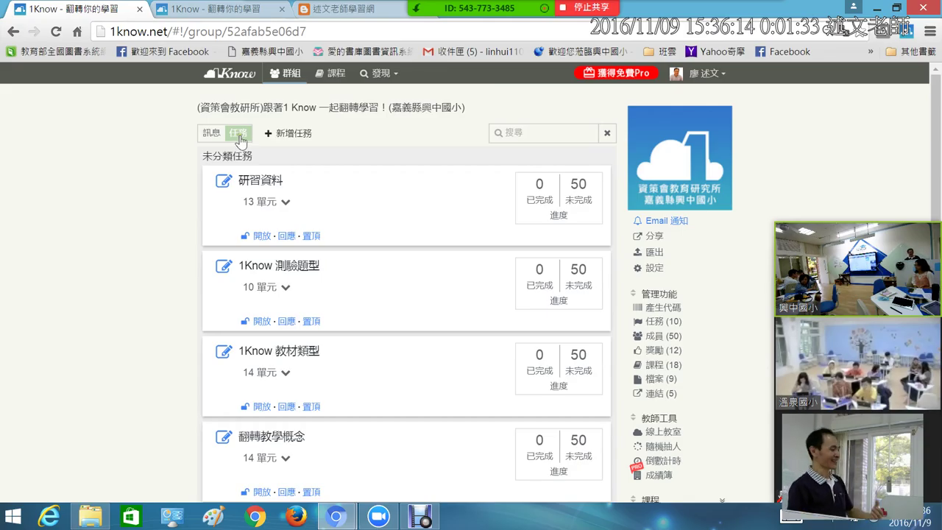
Edit the 研習資料 task, add a new unit of type 網頁, and open the Google Drive file picker for its web address.
click(224, 182)
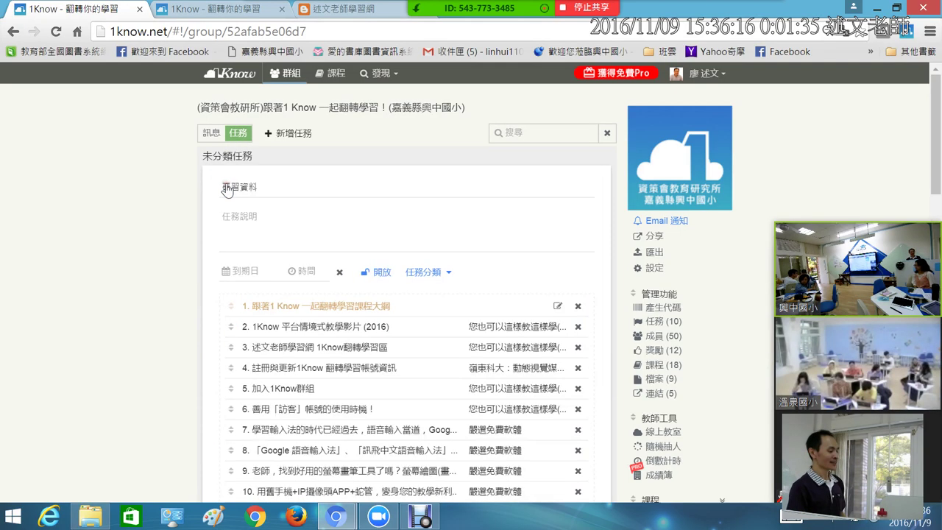
scroll(261, 295, down, 5)
click(243, 218)
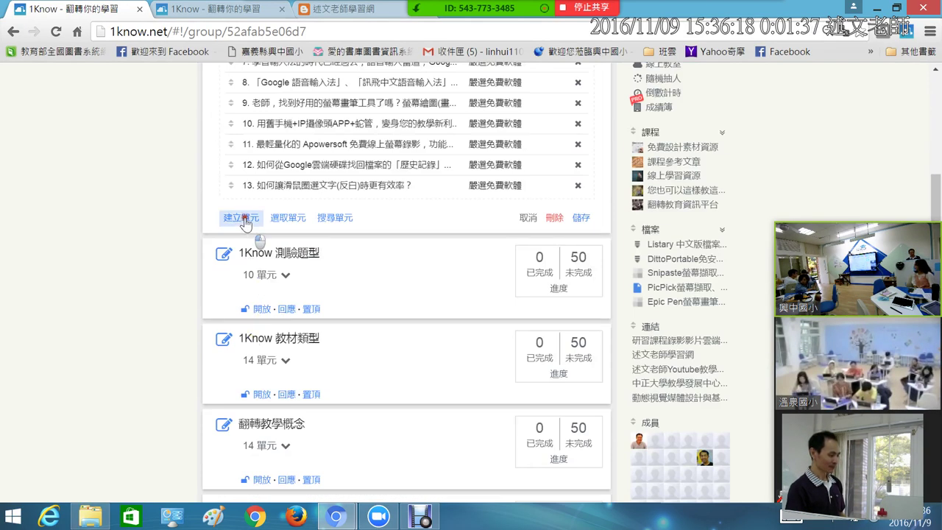
click(419, 133)
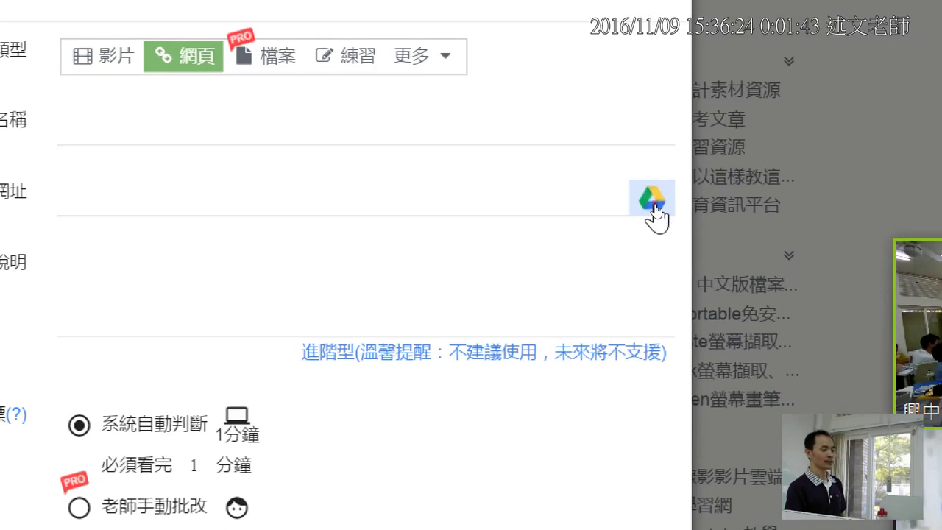
click(654, 206)
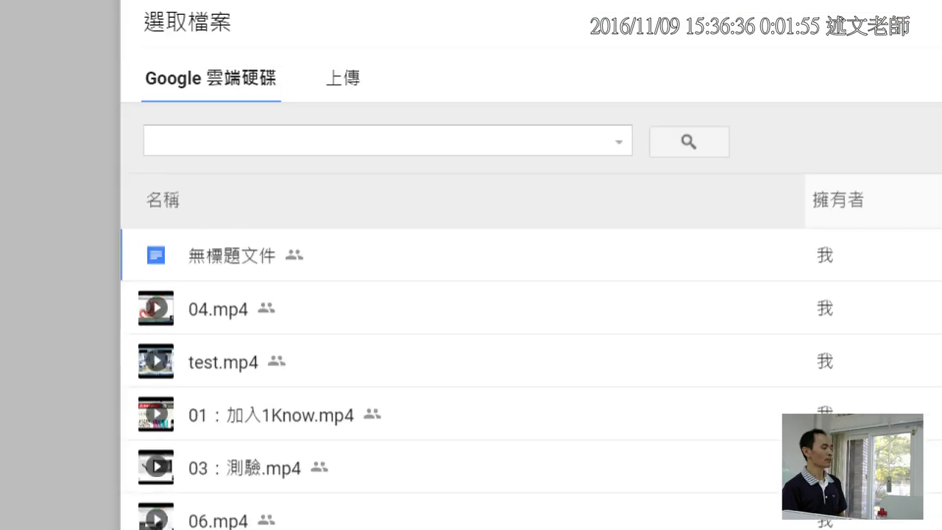
drag(135, 49, 123, 208)
mouse_move(179, 195)
mouse_down()
mouse_move(308, 176)
mouse_move(235, 206)
mouse_up()
drag(141, 266, 122, 526)
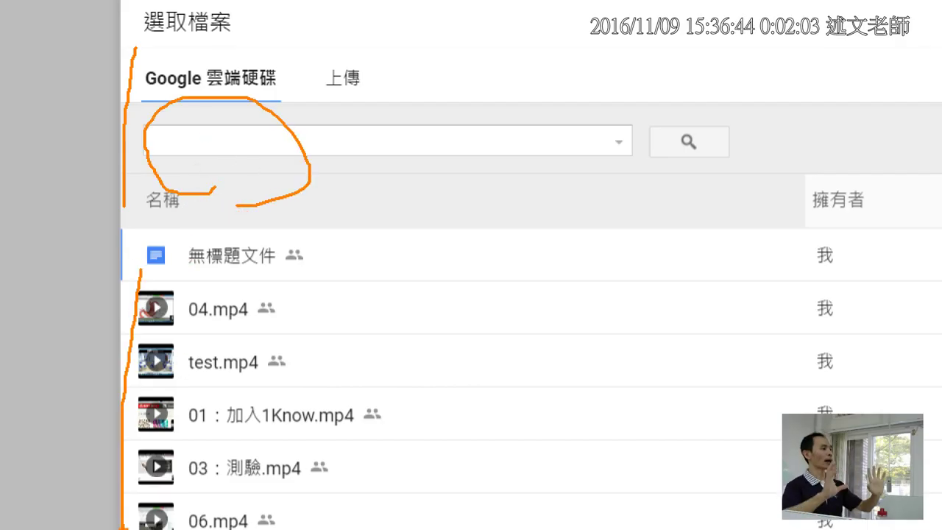
key(e)
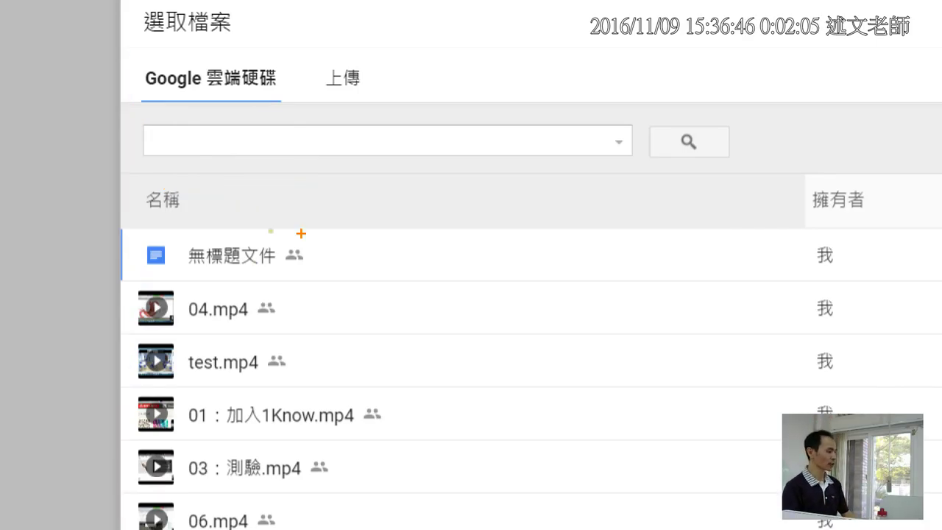
mouse_move(300, 40)
mouse_down()
mouse_move(368, 114)
mouse_move(400, 113)
mouse_up()
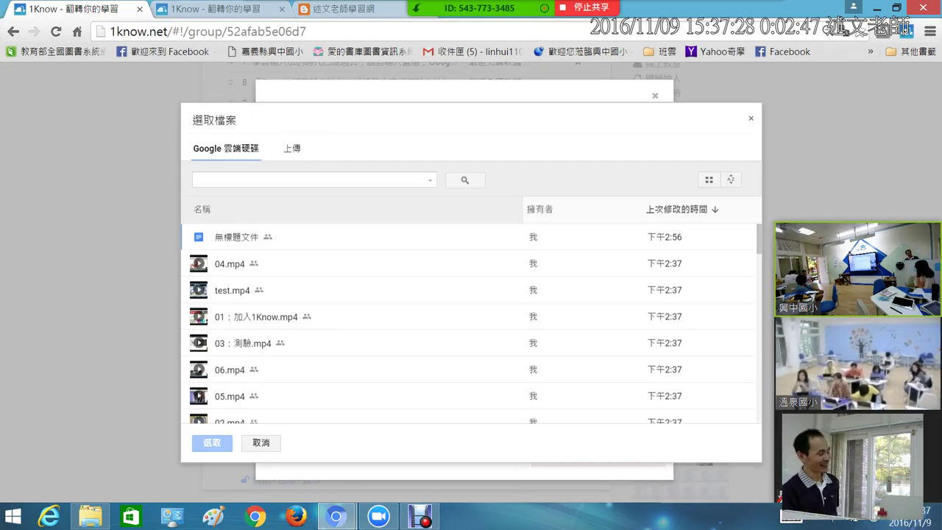
Filter the Google Drive files by the file type 文件.
click(430, 184)
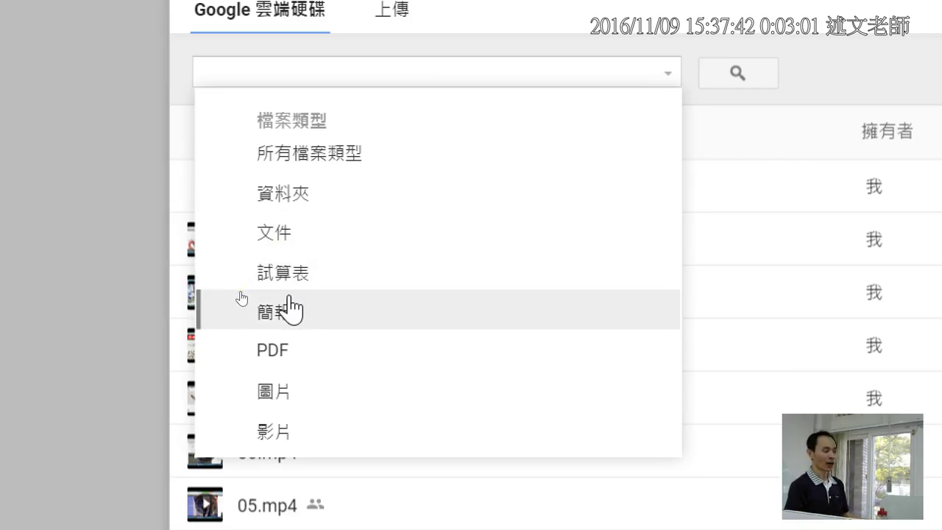
click(295, 253)
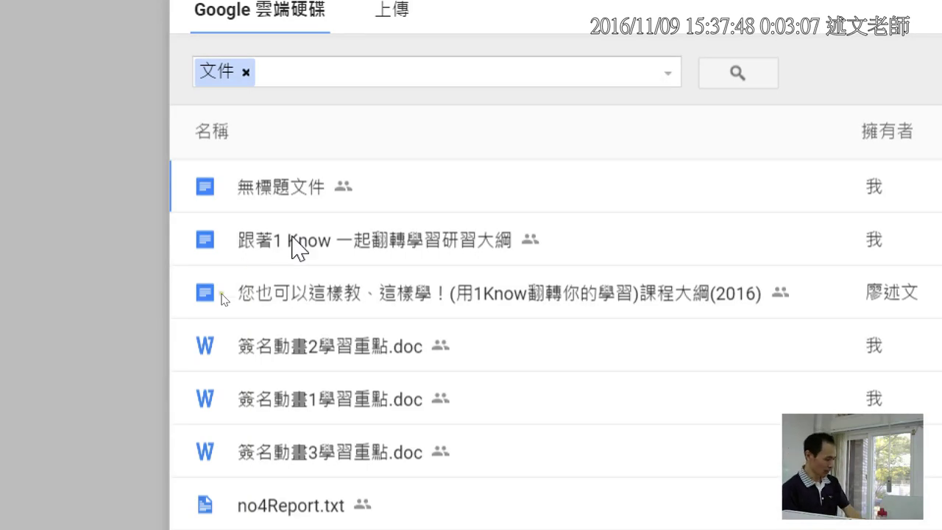
mouse_move(185, 321)
mouse_down()
mouse_move(247, 375)
mouse_move(452, 368)
mouse_up()
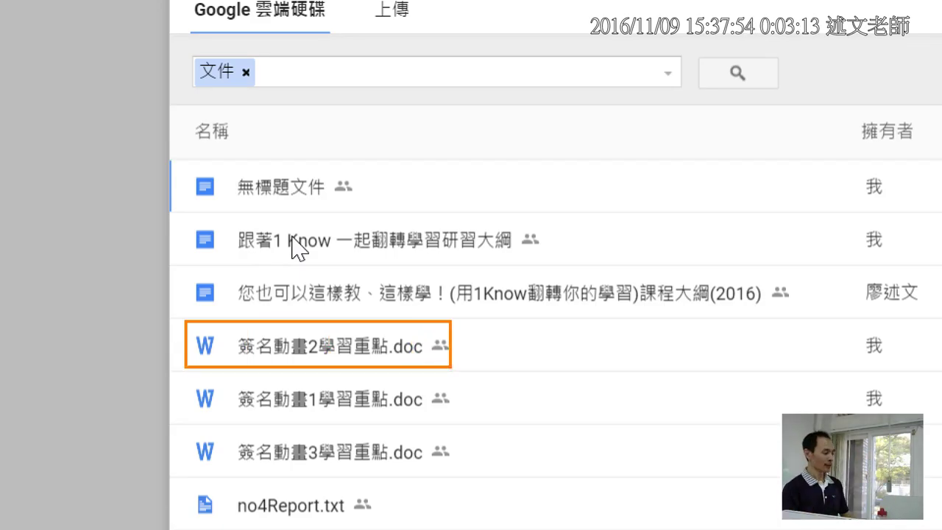
mouse_move(174, 166)
mouse_down()
mouse_move(514, 288)
mouse_move(531, 312)
mouse_up()
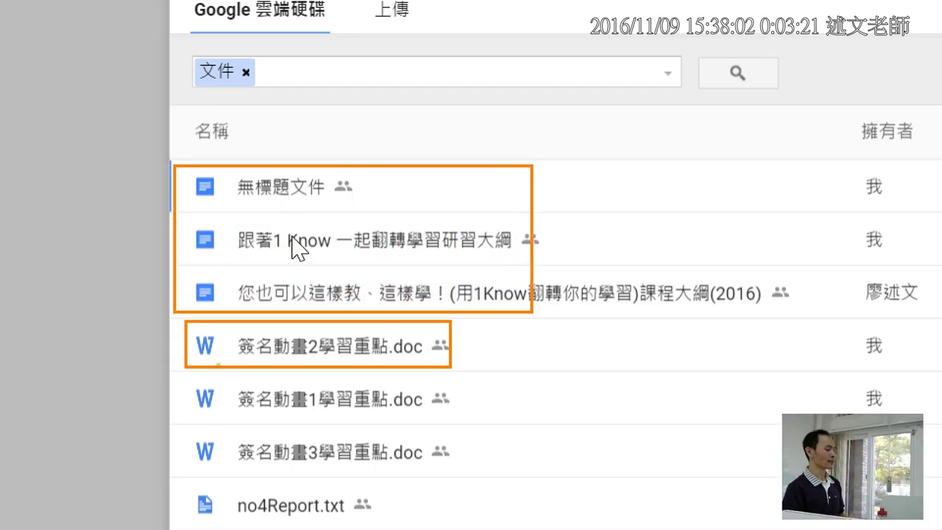
mouse_move(189, 352)
mouse_down()
mouse_move(172, 440)
mouse_move(190, 462)
mouse_up()
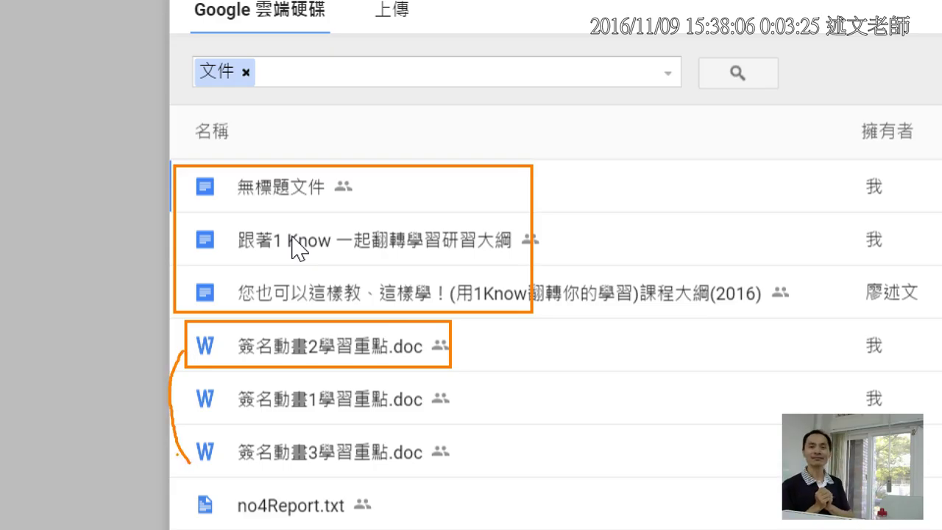
key(Escape)
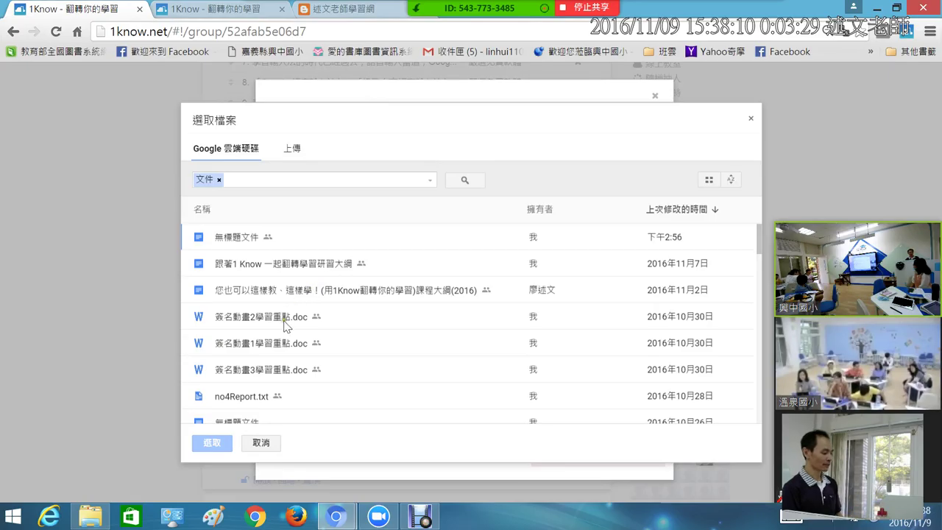
Choose 簽名動畫1學習重點.doc as the unit's web page and check its document preview.
click(282, 345)
click(225, 446)
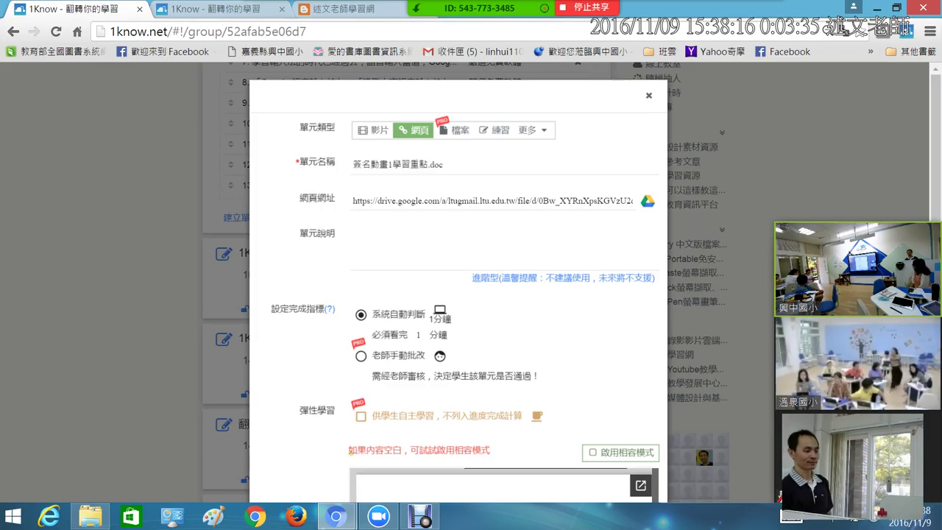
drag(937, 137, 937, 151)
click(390, 126)
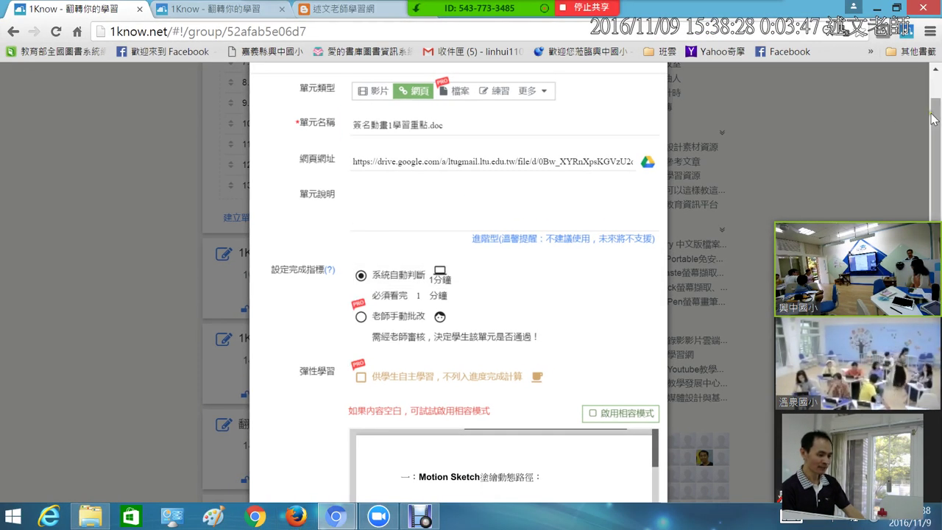
scroll(935, 119, down, 3)
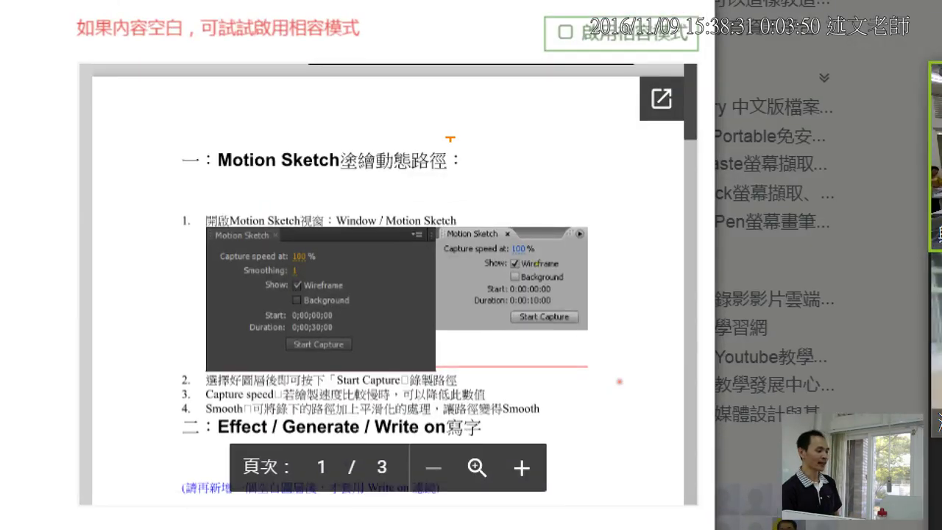
mouse_move(439, 104)
mouse_down()
mouse_move(458, 148)
mouse_move(553, 68)
mouse_up()
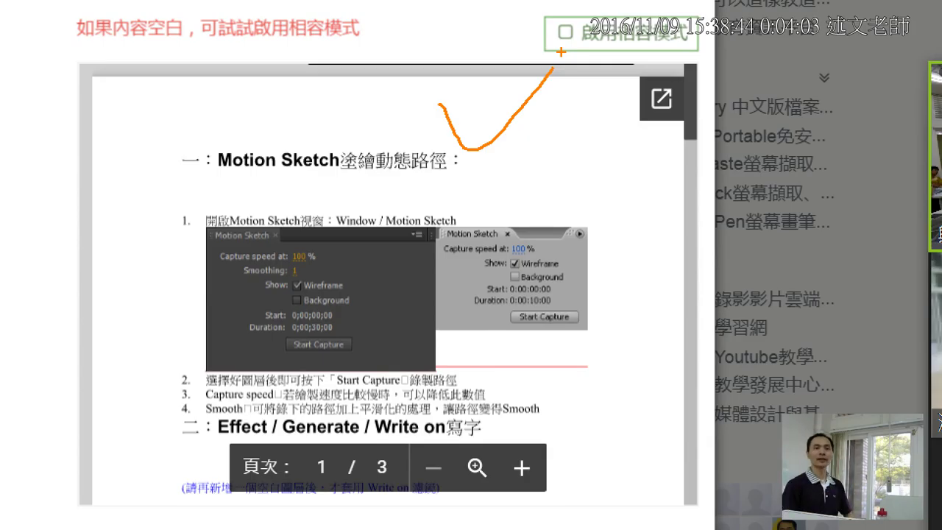
key(Escape)
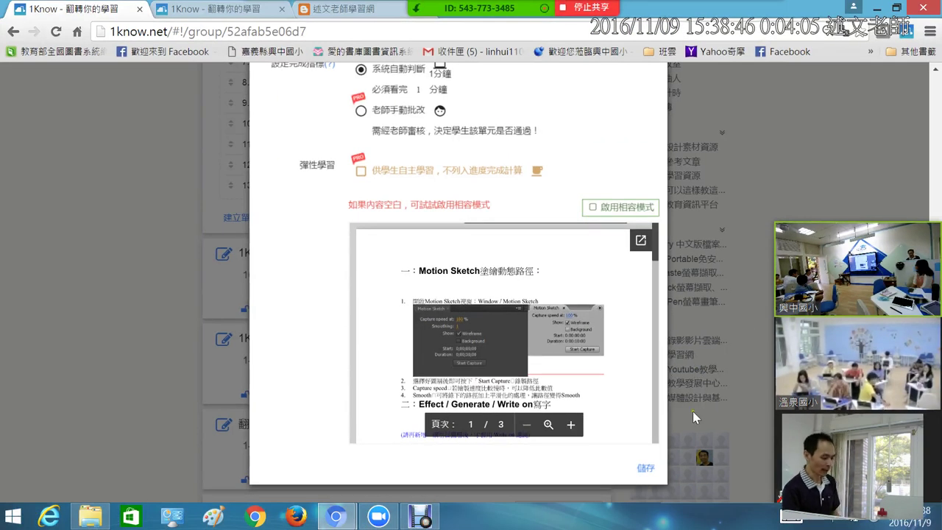
Save the new unit and the edited 研習資料 task.
click(646, 471)
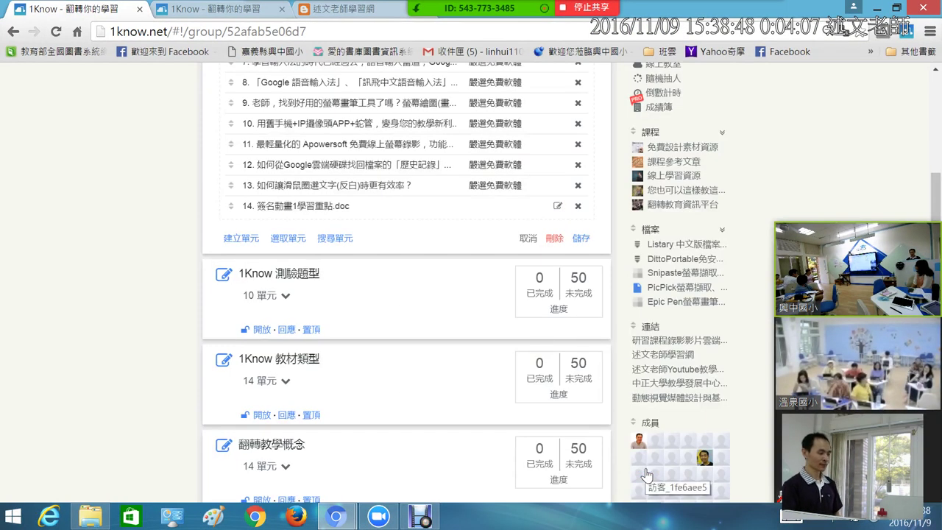
click(583, 237)
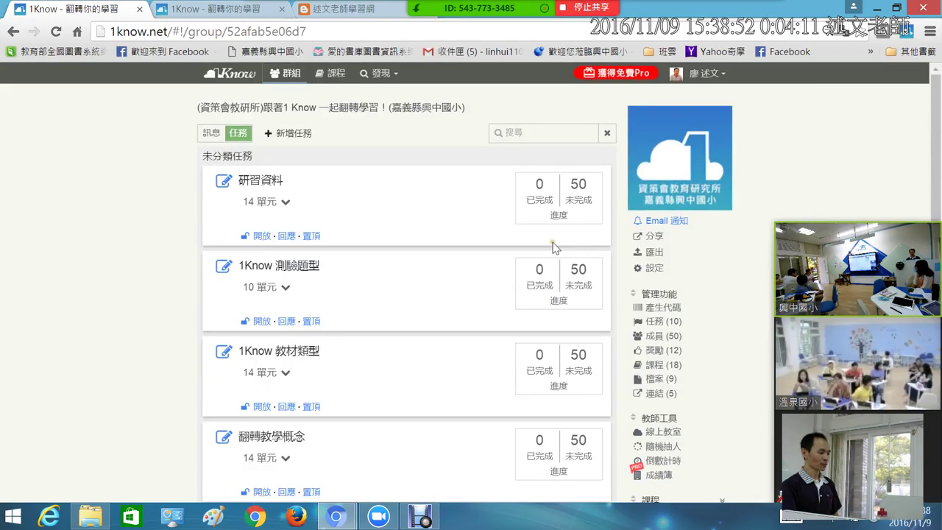
Expand the units of the 研習資料 task and open the 簽名動畫1學習重點.doc unit.
click(262, 211)
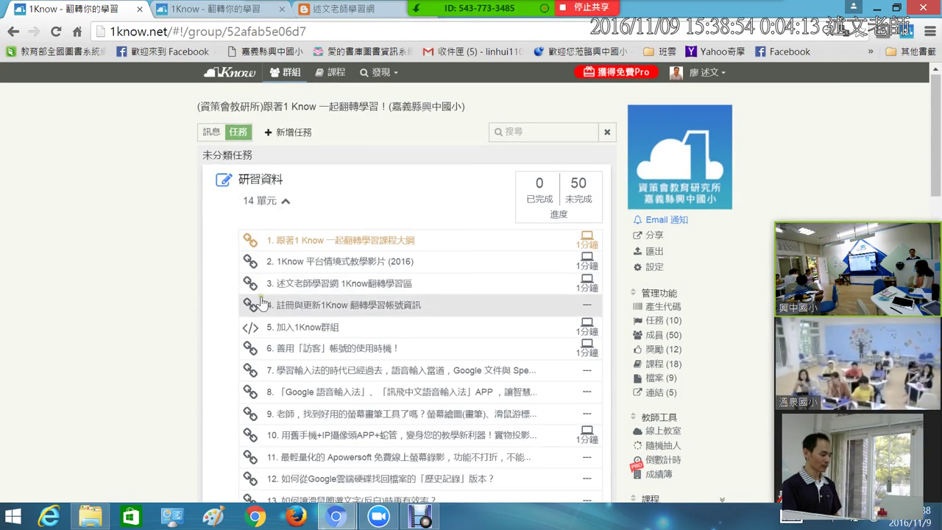
scroll(289, 304, down, 3)
click(288, 304)
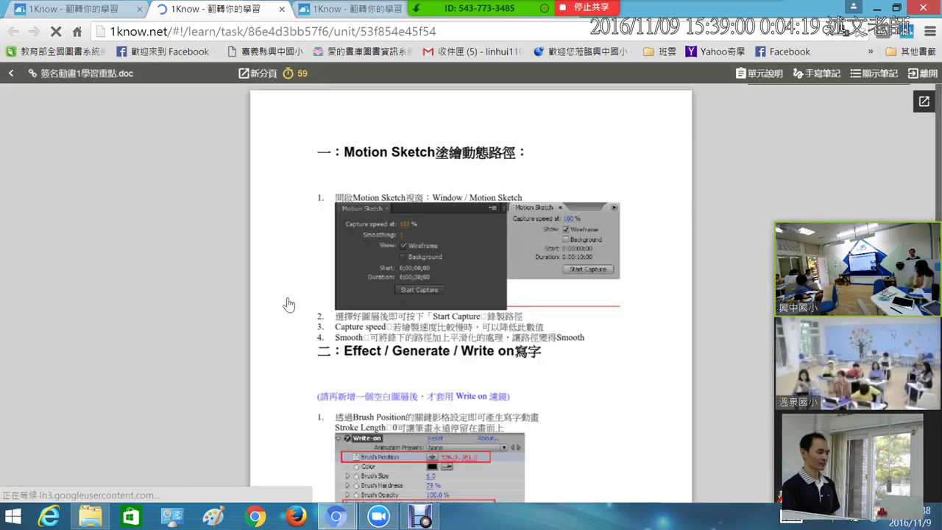
View the document through page 2, enlarge it by two zoom levels, and close the unit's page.
scroll(288, 304, down, 4)
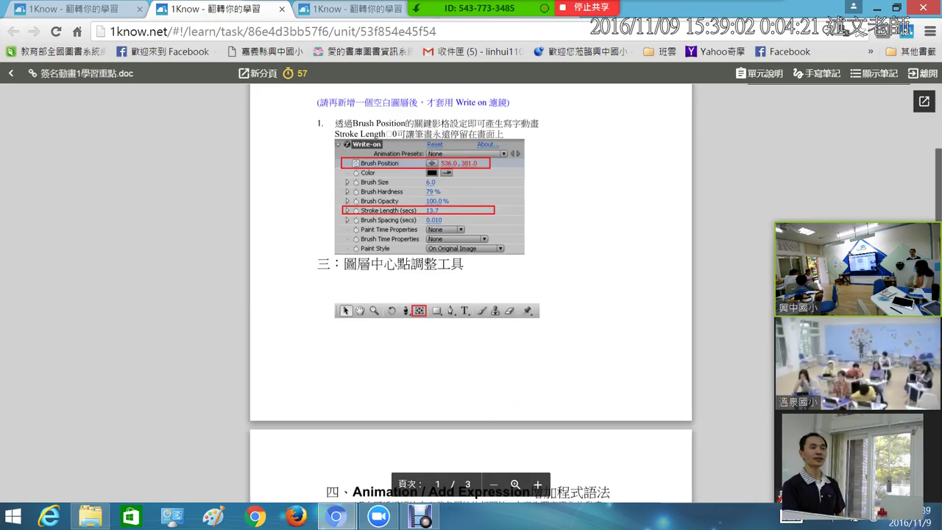
scroll(471, 295, down, 4)
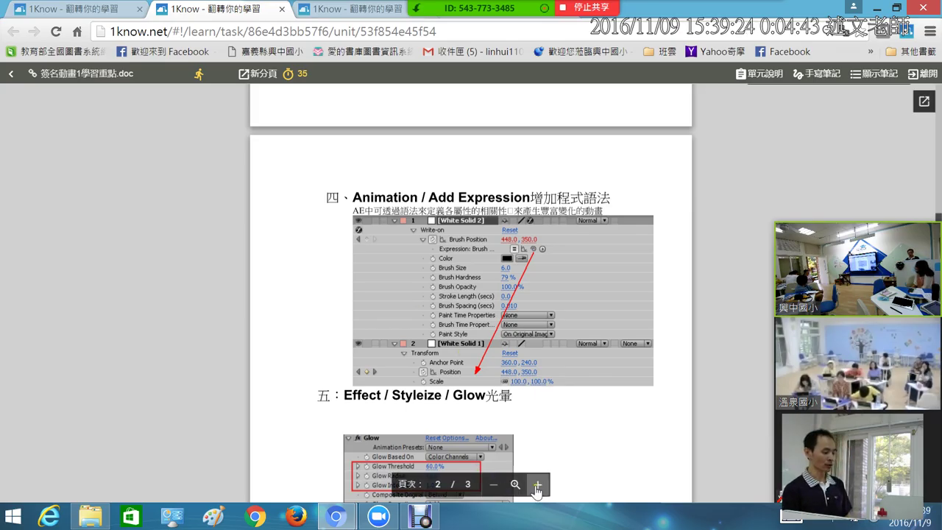
click(538, 485)
click(537, 484)
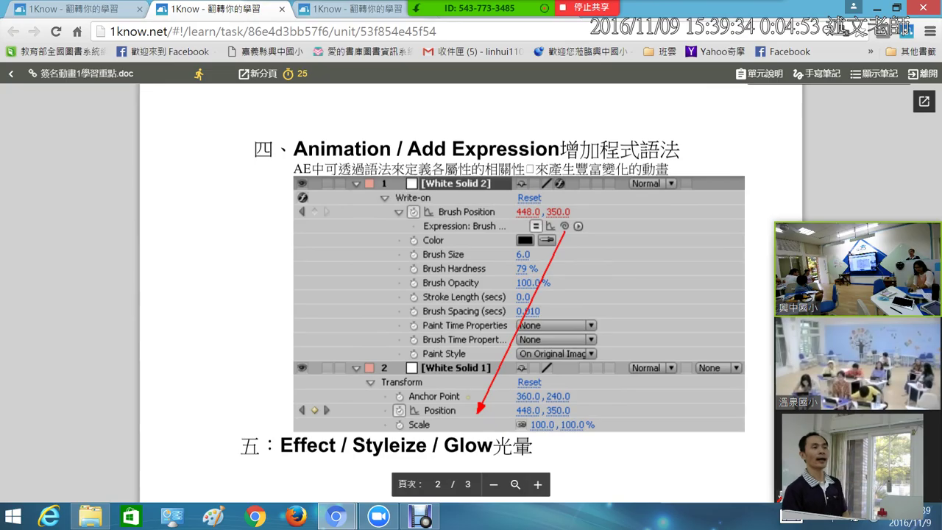
click(282, 9)
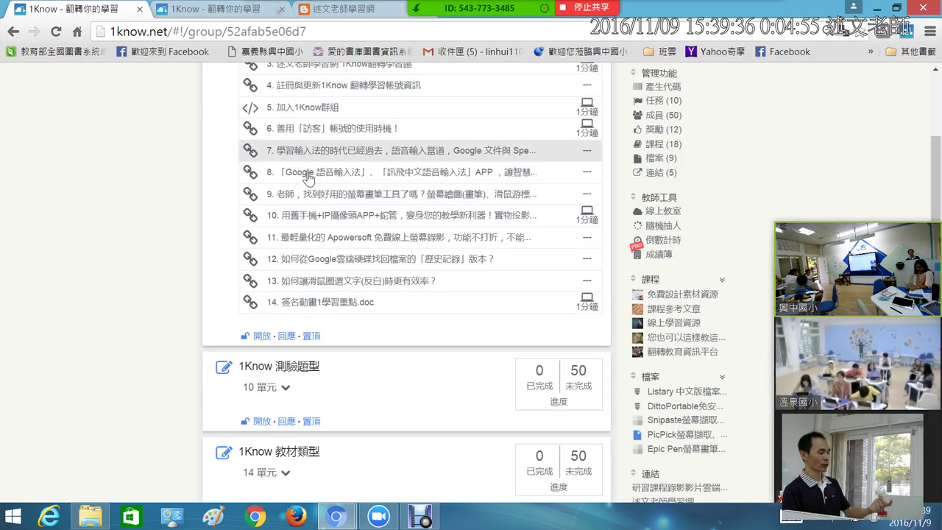